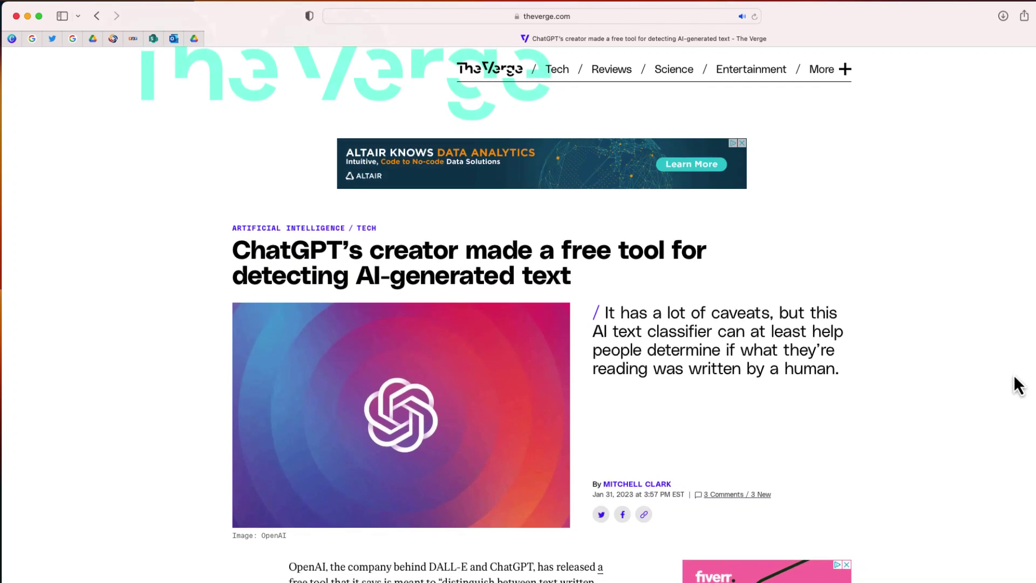
- Skim The Verge detector article, then classify the example essay, rated possibly AI-generated
scroll(1014, 376, down, 2)
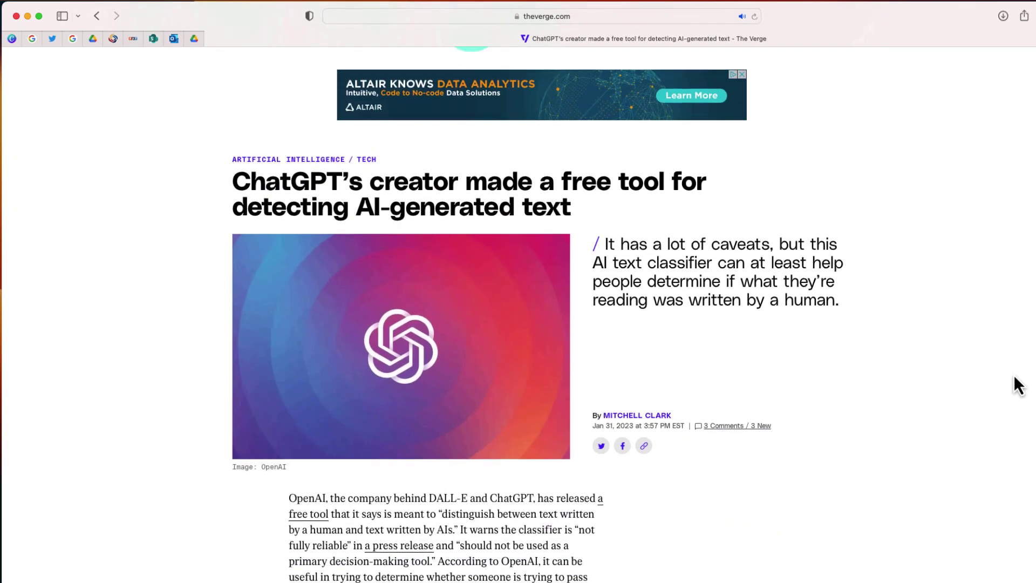
scroll(1013, 376, down, 2)
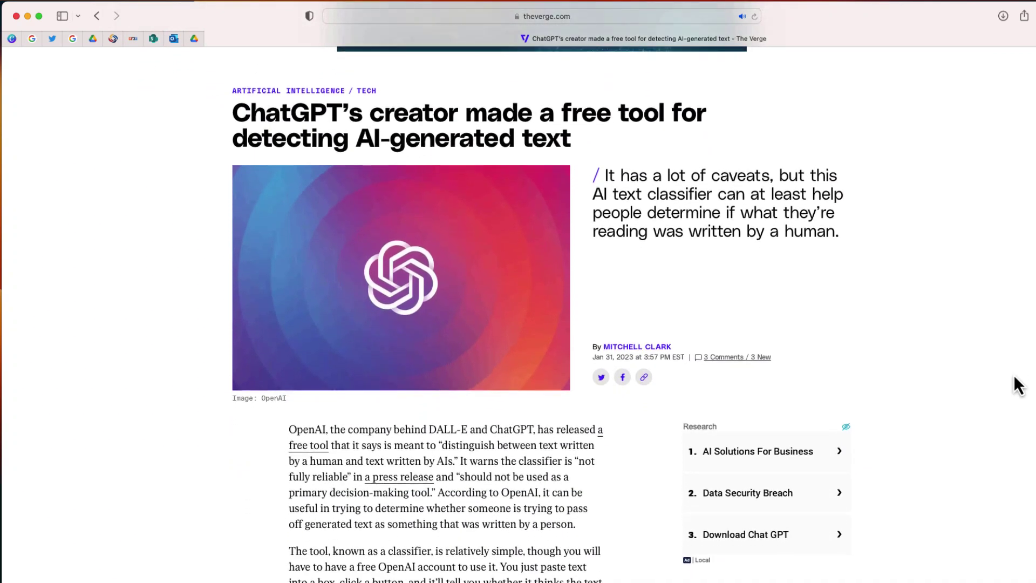
scroll(1014, 376, down, 1)
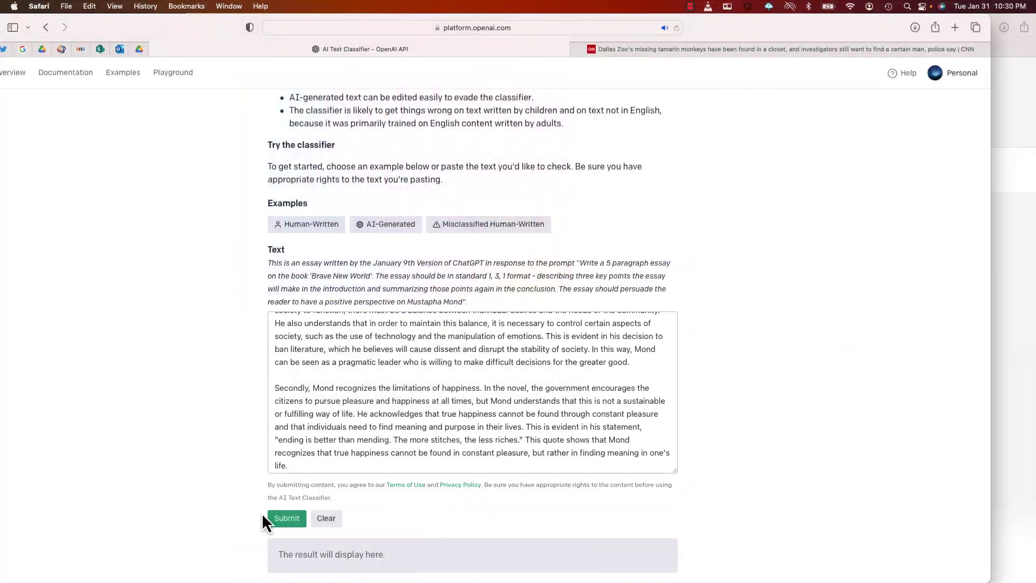
click(281, 519)
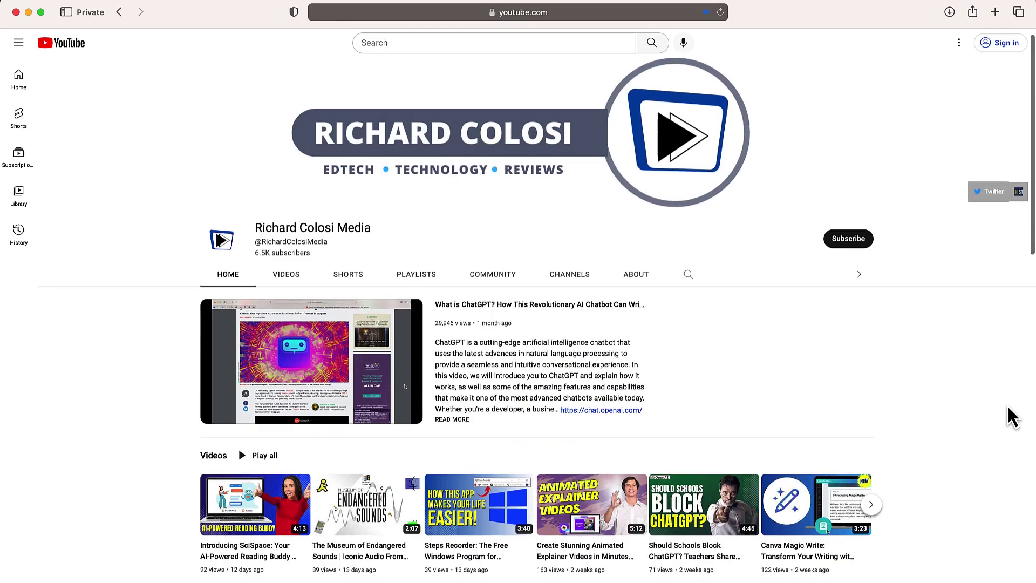
scroll(1012, 417, down, 3)
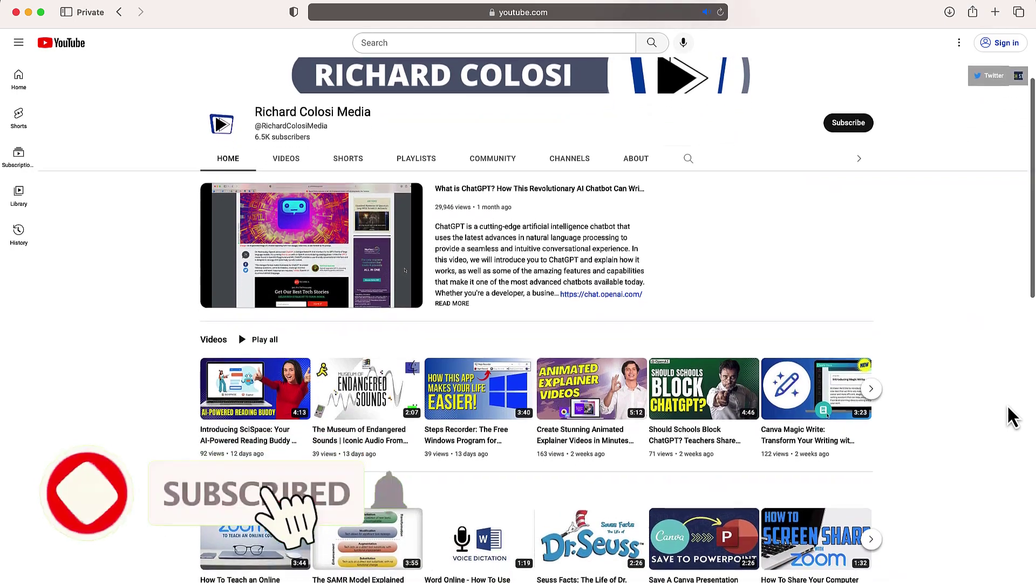
scroll(1011, 417, down, 3)
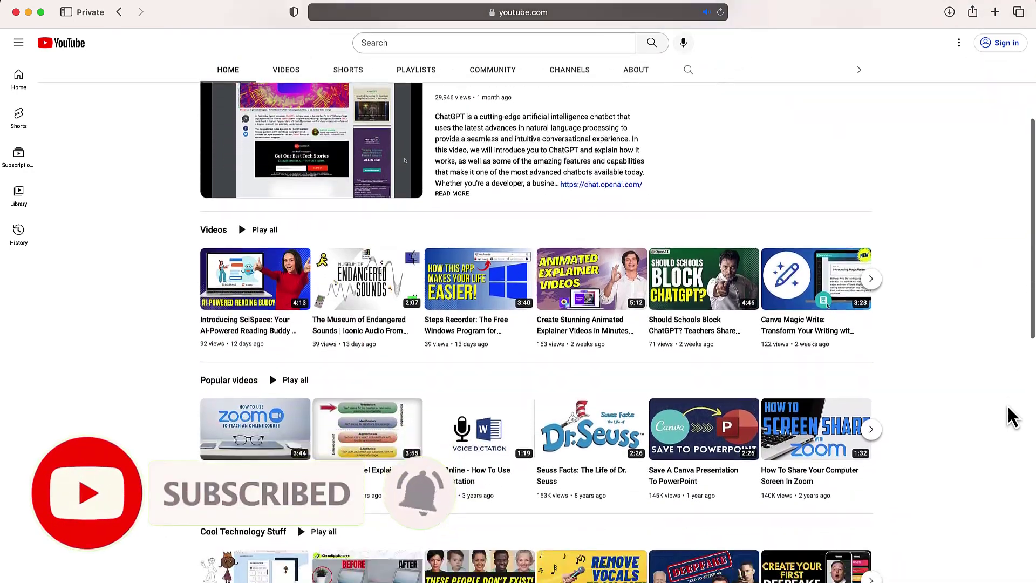
scroll(1012, 417, down, 3)
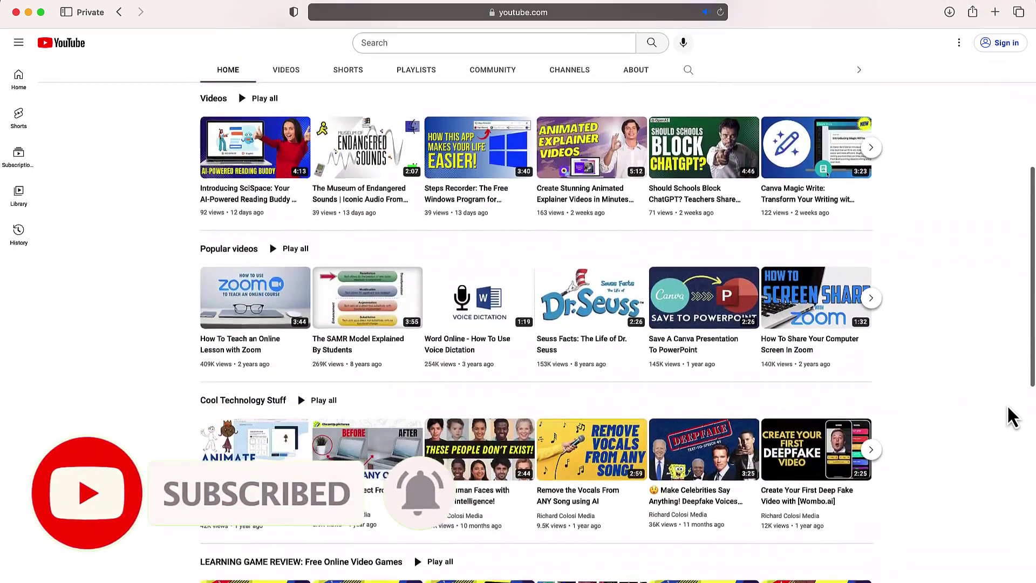
scroll(1011, 417, down, 3)
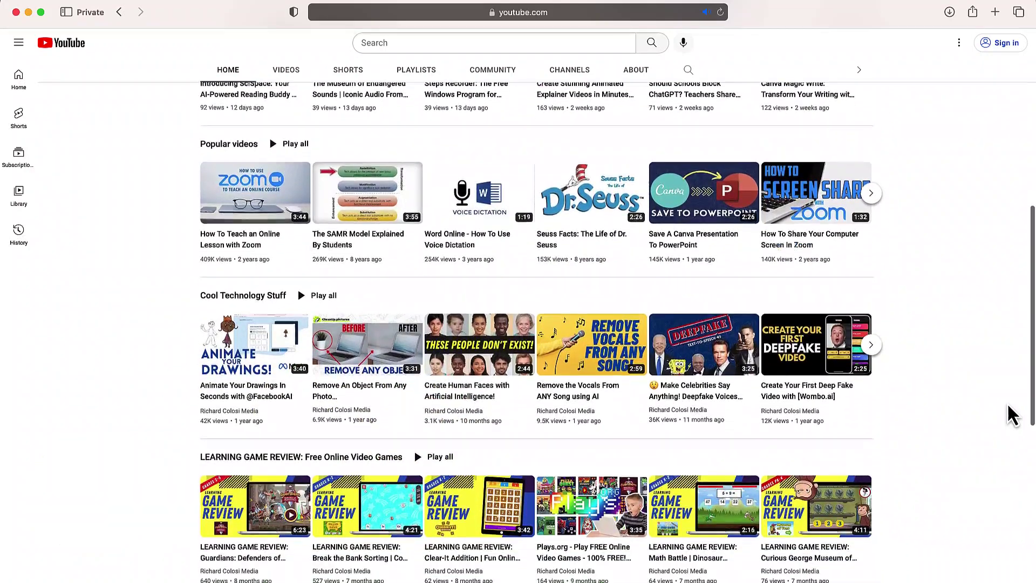
scroll(1012, 417, down, 3)
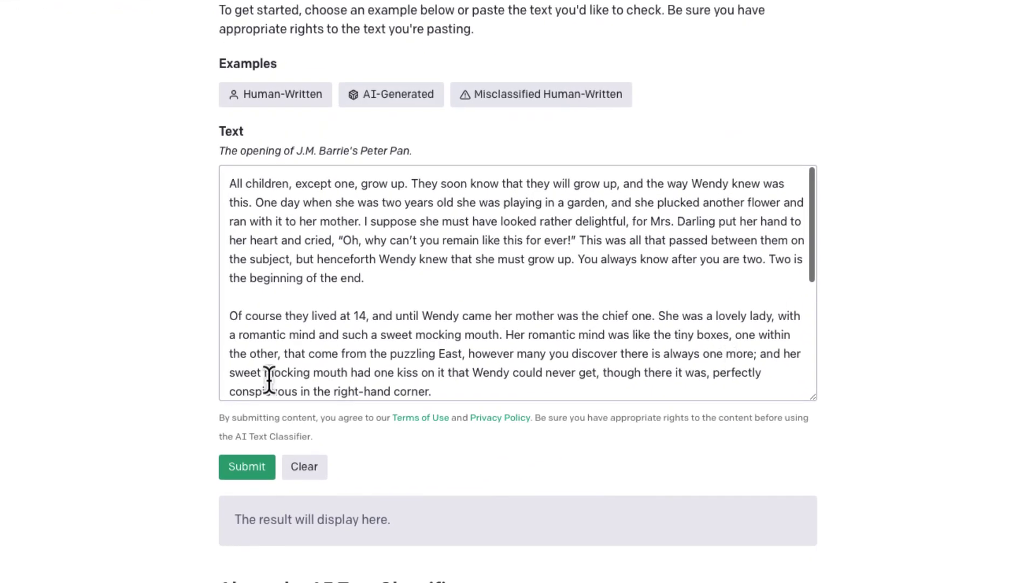
- Submit the Peter Pan opening and read its 'very unlikely AI-generated' verdict
click(232, 476)
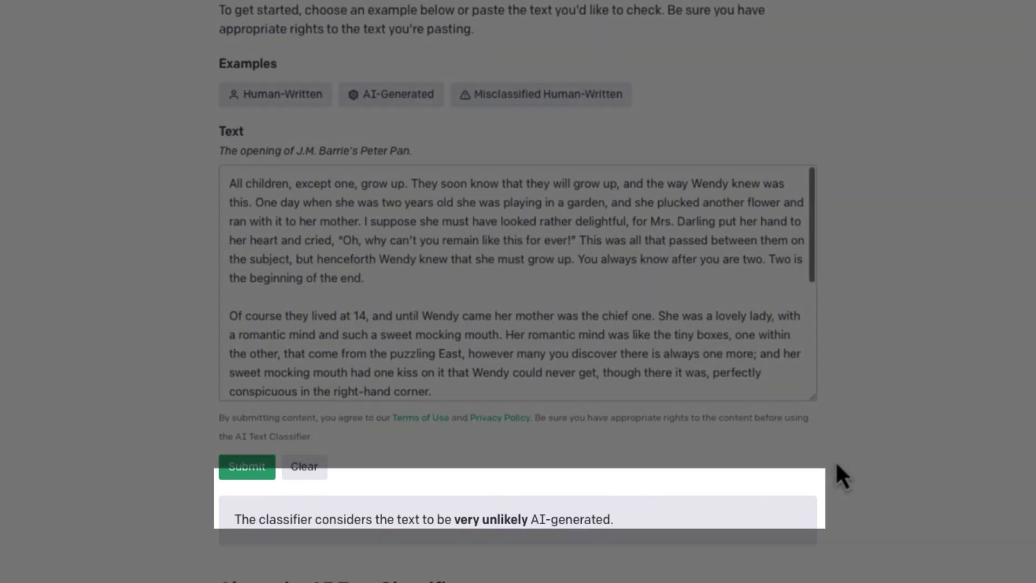
scroll(835, 460, down, 1)
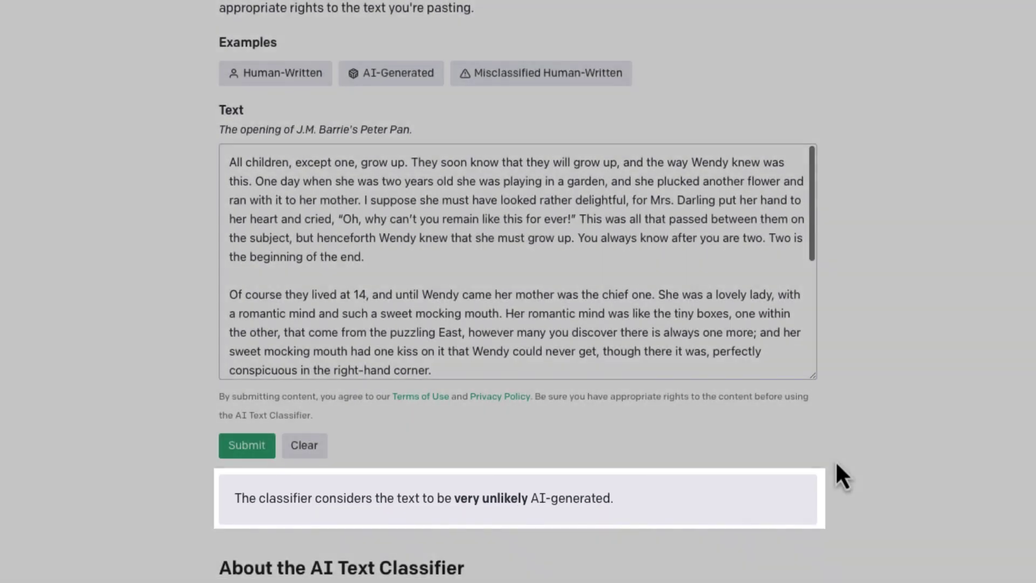
scroll(835, 461, down, 3)
- Scroll through the classifier page's explanation below the result
scroll(835, 461, down, 3)
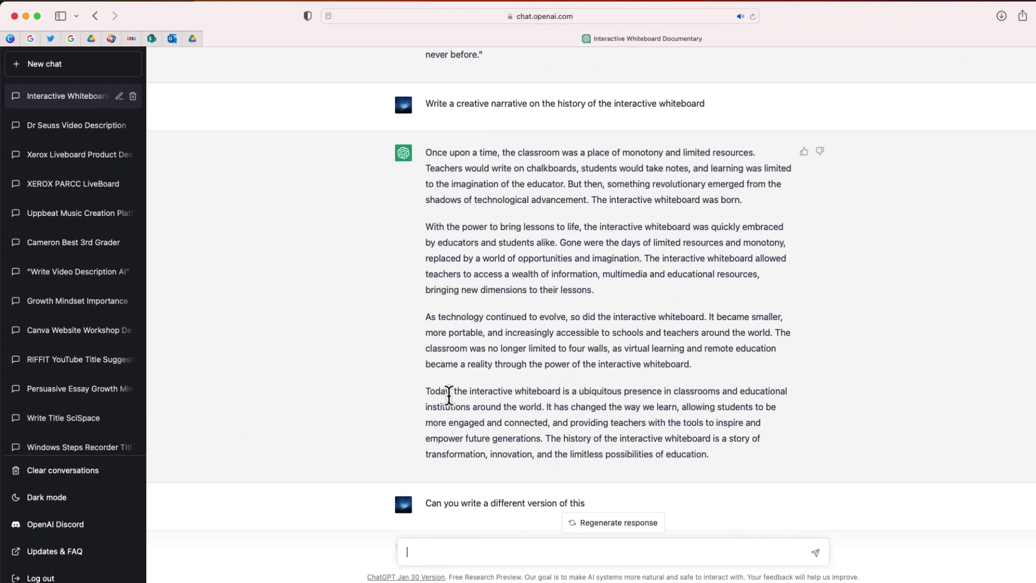
- Select ChatGPT's interactive whiteboard history narrative for copying
drag(424, 152, 723, 465)
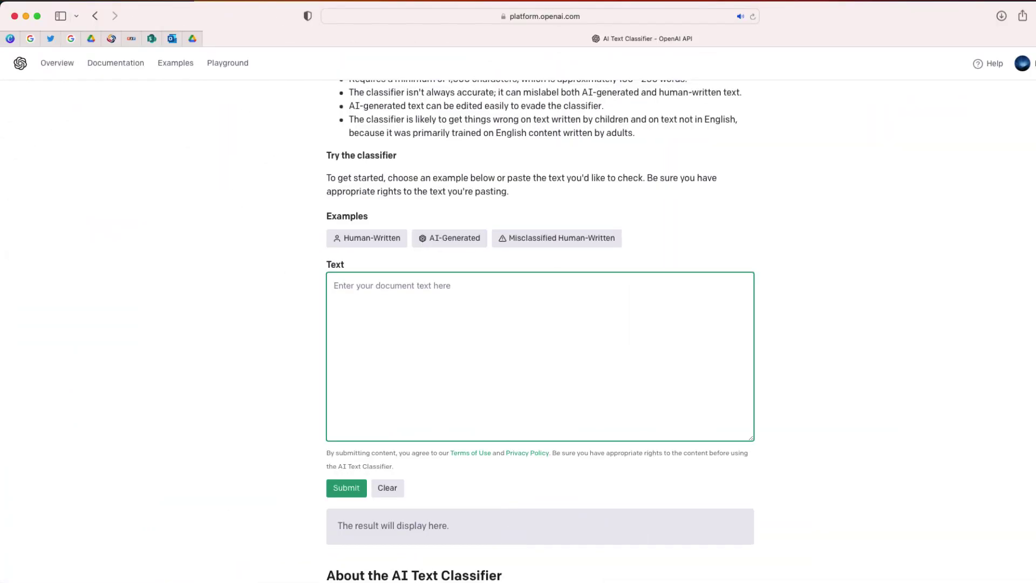
- Paste and classify the whiteboard narrative, rated unclear, then scroll the CNN tamarin story
key(super+v)
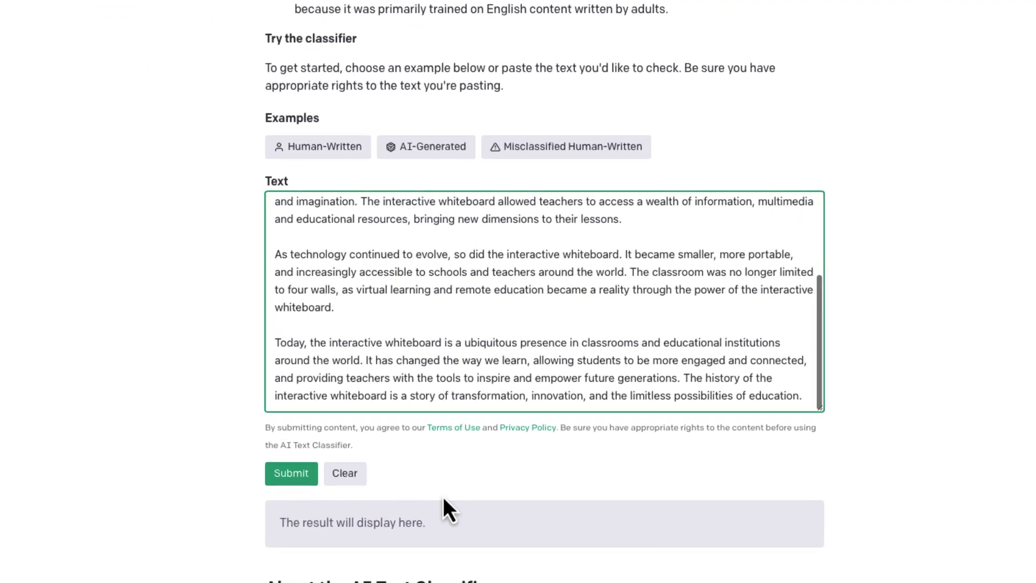
click(264, 469)
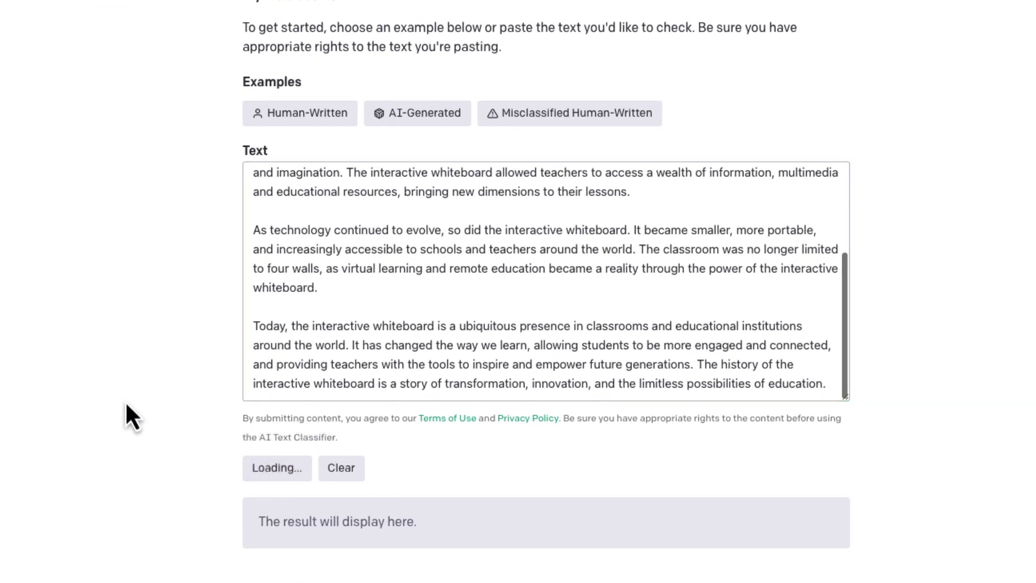
scroll(155, 447, down, 1)
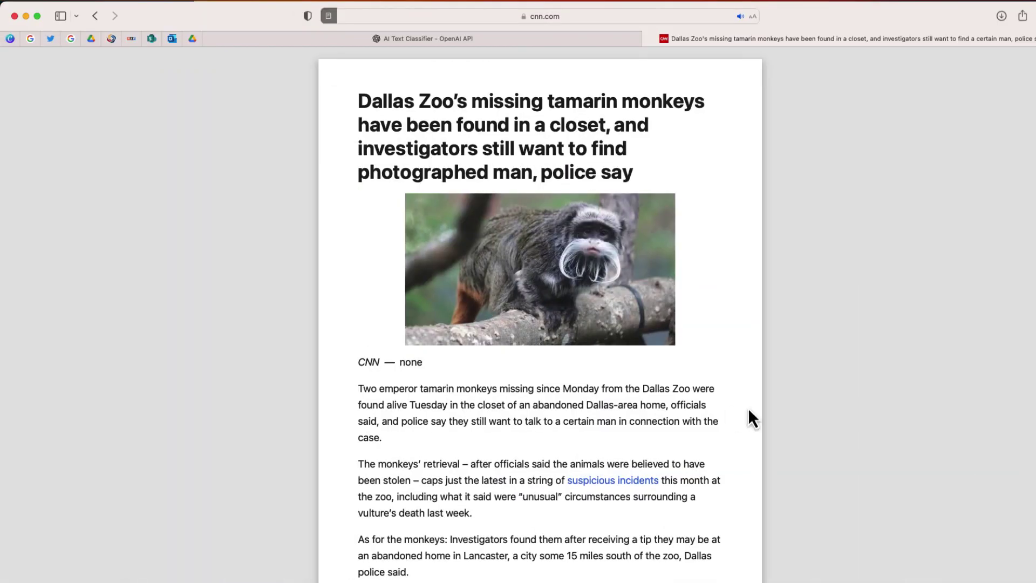
scroll(748, 410, down, 3)
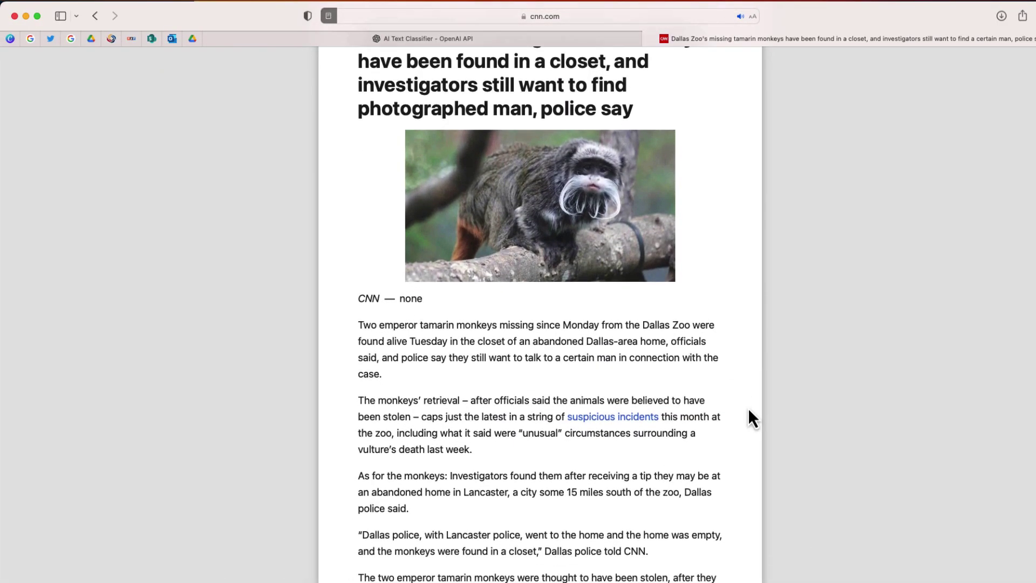
scroll(748, 408, down, 3)
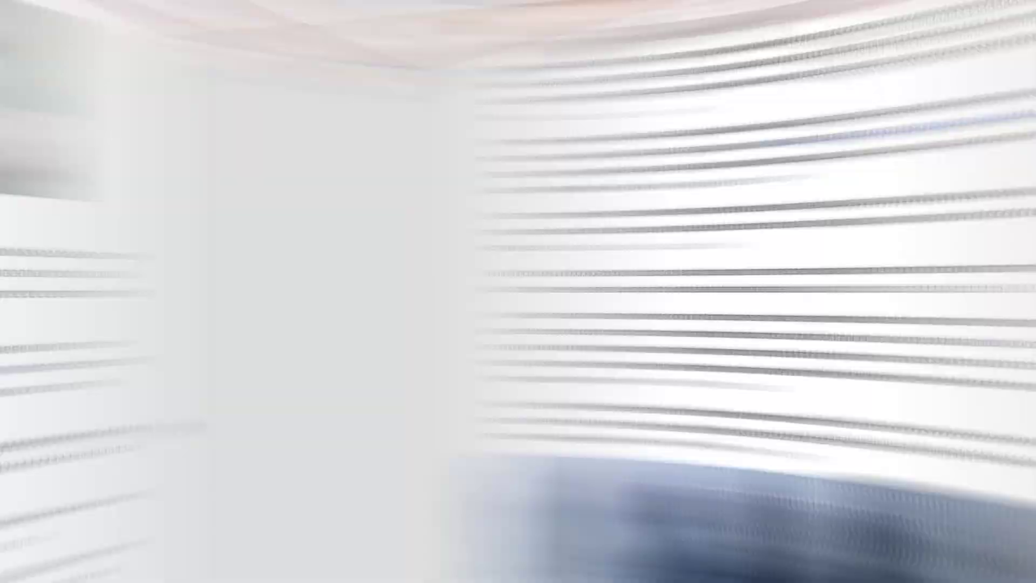
- Paste the Dallas Zoo tamarin article into the classifier and submit it, rated very unlikely
click(435, 40)
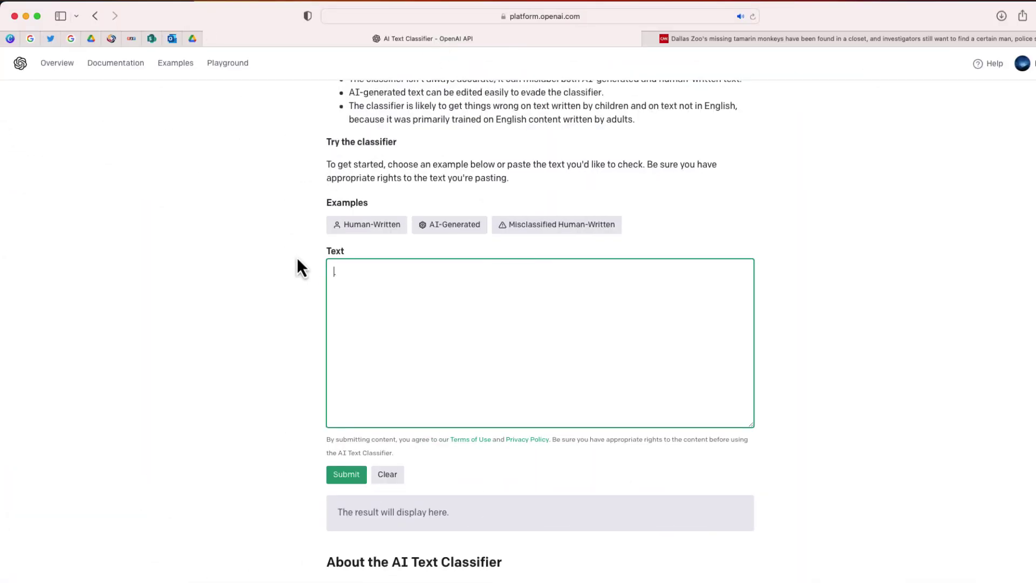
key(super+v)
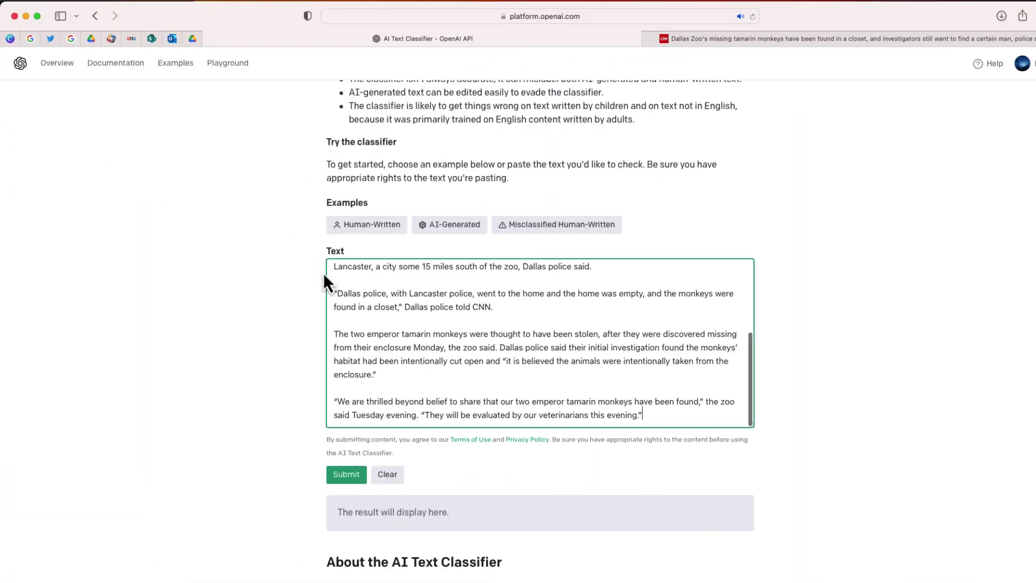
click(288, 457)
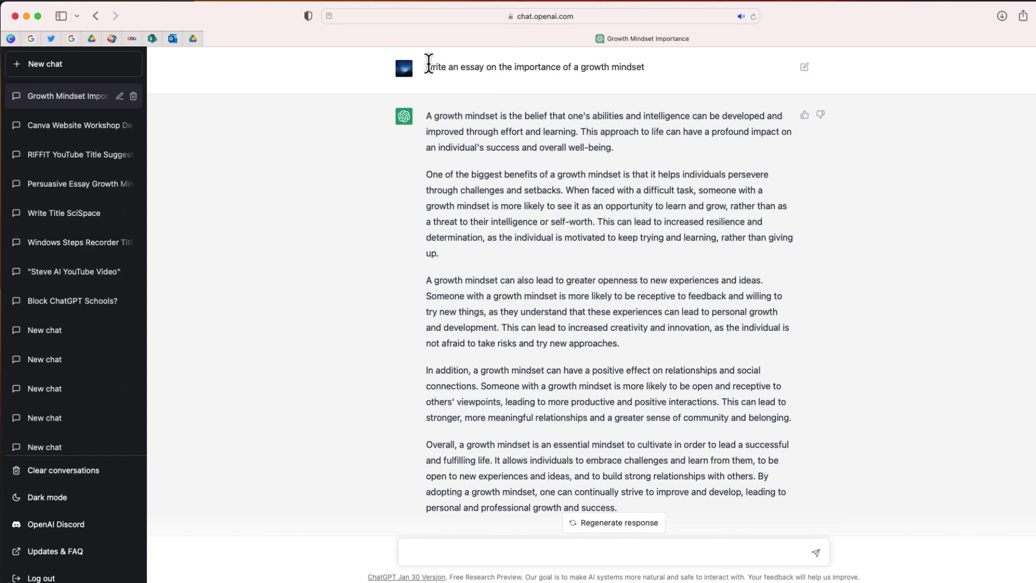
- Copy ChatGPT's growth-mindset essay and paste it into the classifier's text box
drag(619, 506, 427, 87)
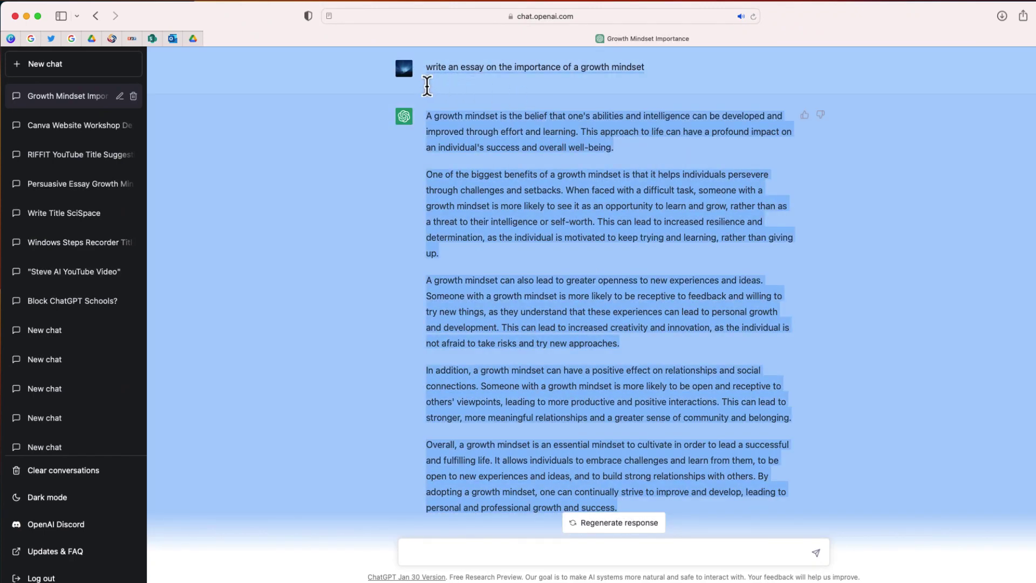
click(369, 219)
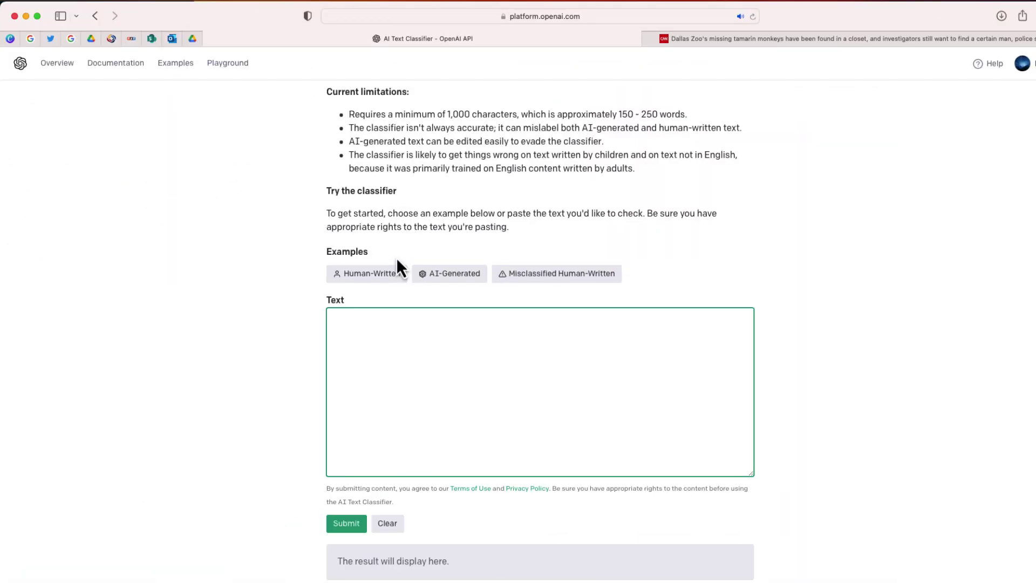
key(super+v)
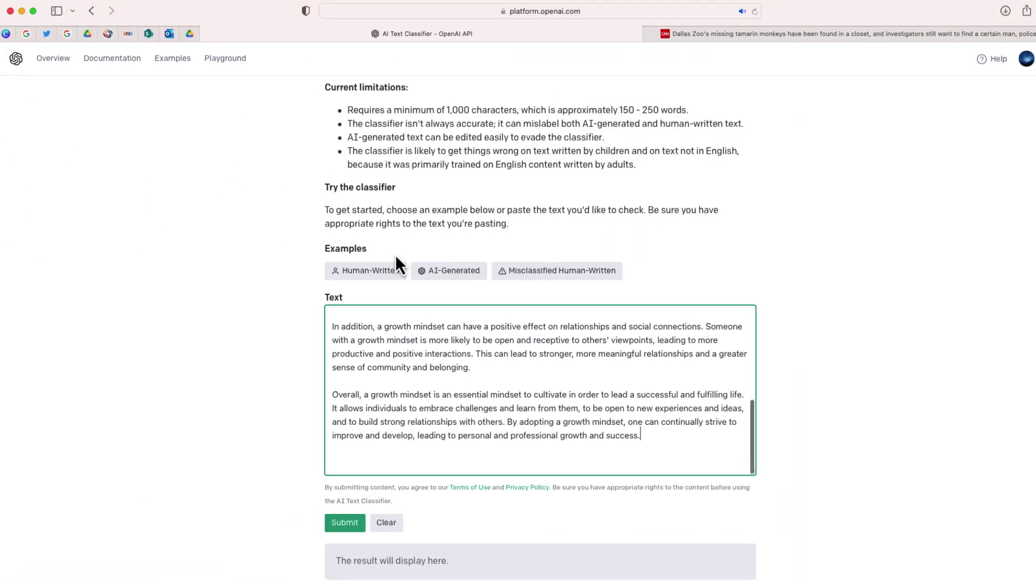
- Submit the growth-mindset essay and read its 'unclear if AI-generated' verdict
click(346, 523)
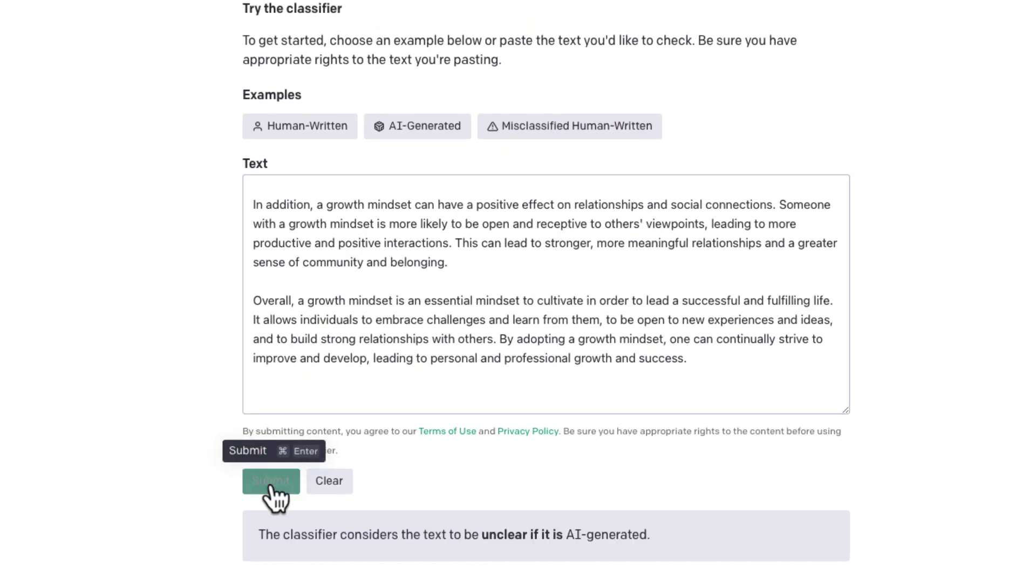
scroll(203, 454, down, 1)
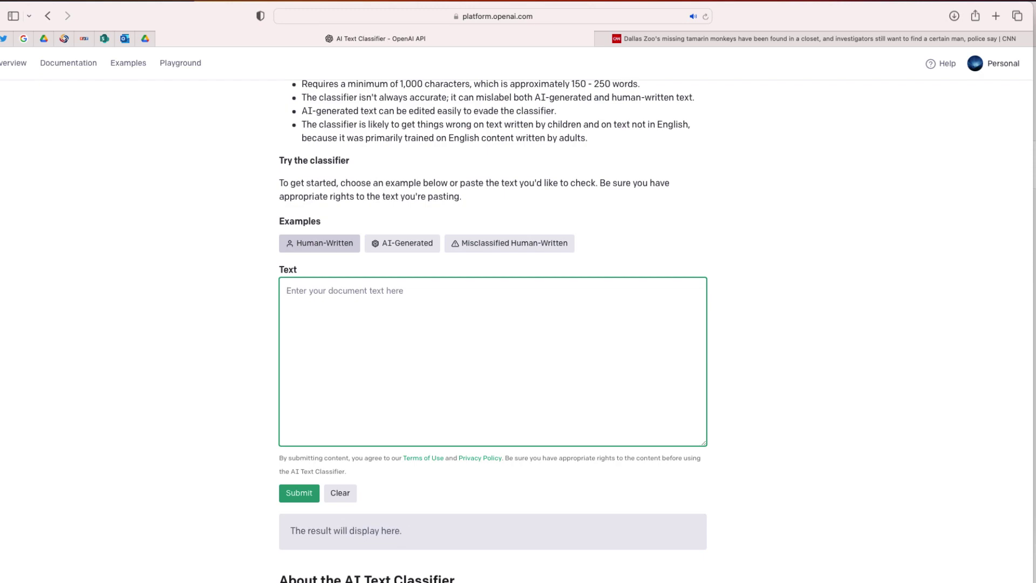
- Classify the pasted texting-and-driving essay as possibly AI-generated, then load the AI-Generated example
key(super+v)
scroll(301, 351, up, 2)
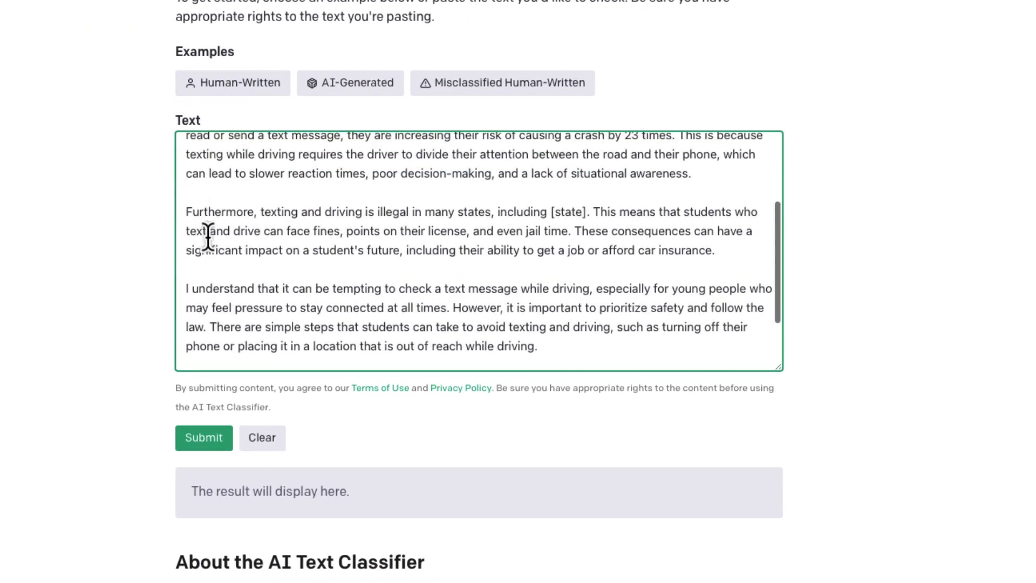
scroll(207, 237, up, 3)
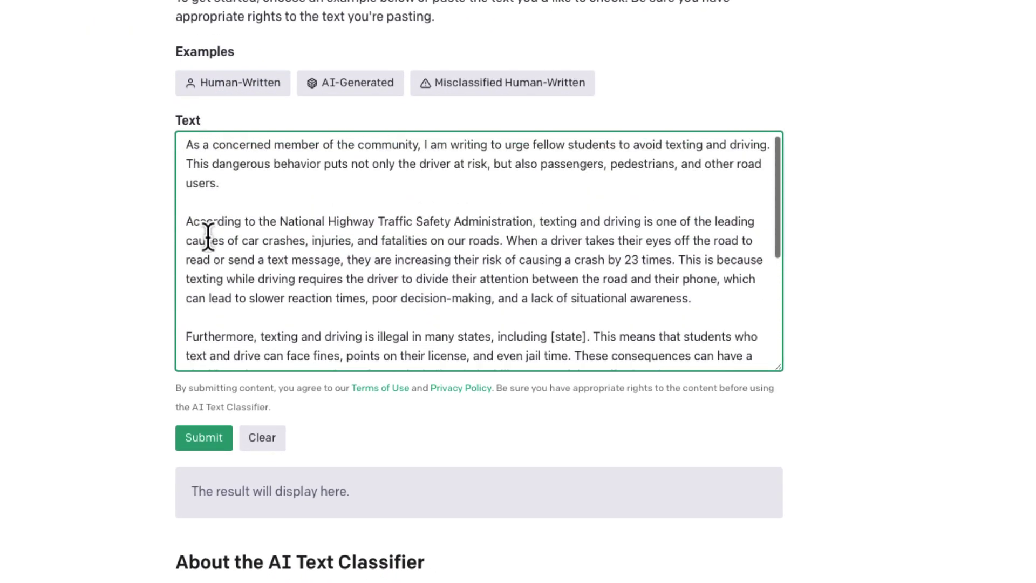
click(195, 441)
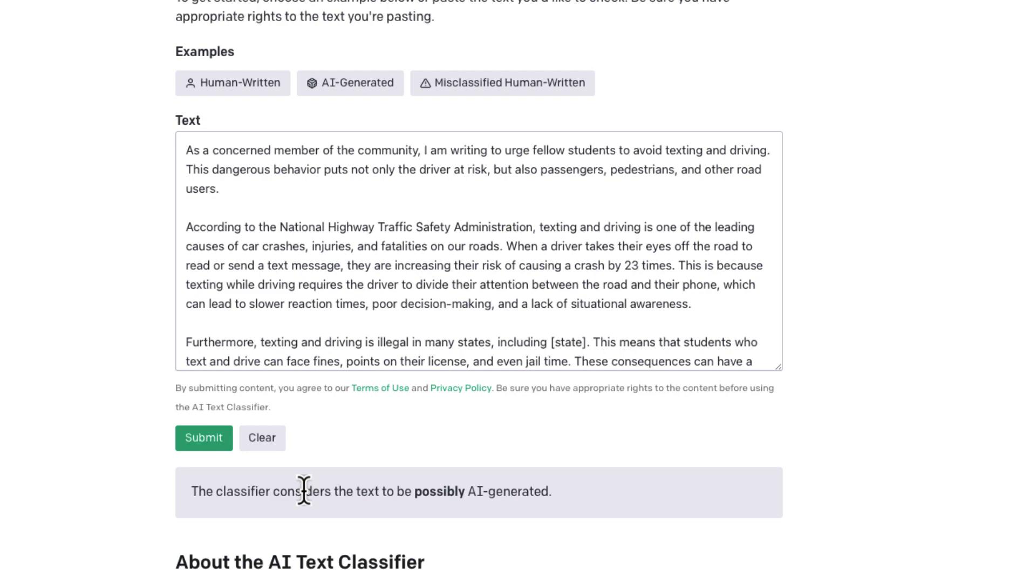
click(350, 85)
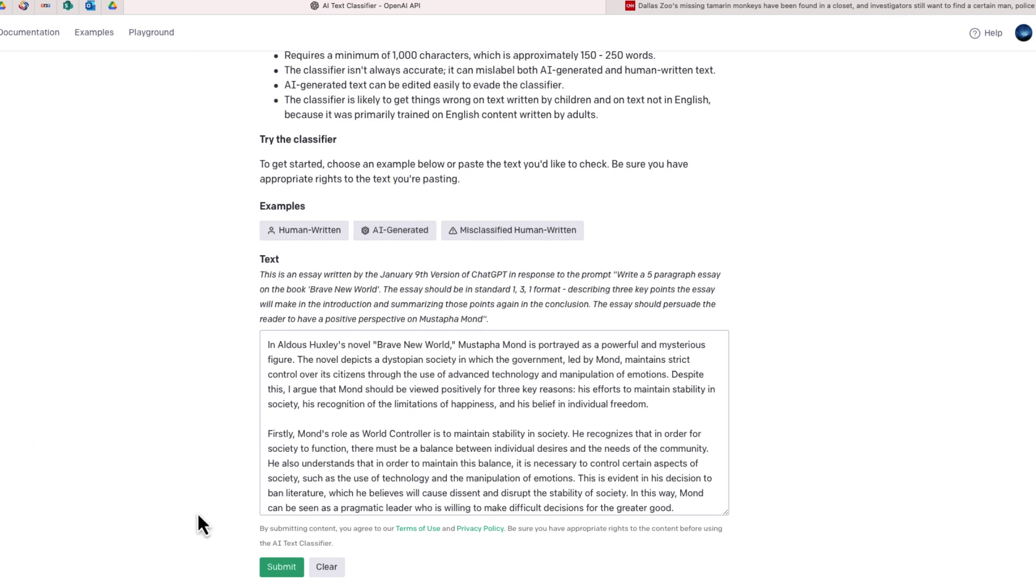
- Submit the AI-Generated example, ChatGPT's Brave New World essay, for a verdict
scroll(614, 436, up, 5)
scroll(500, 516, down, 10)
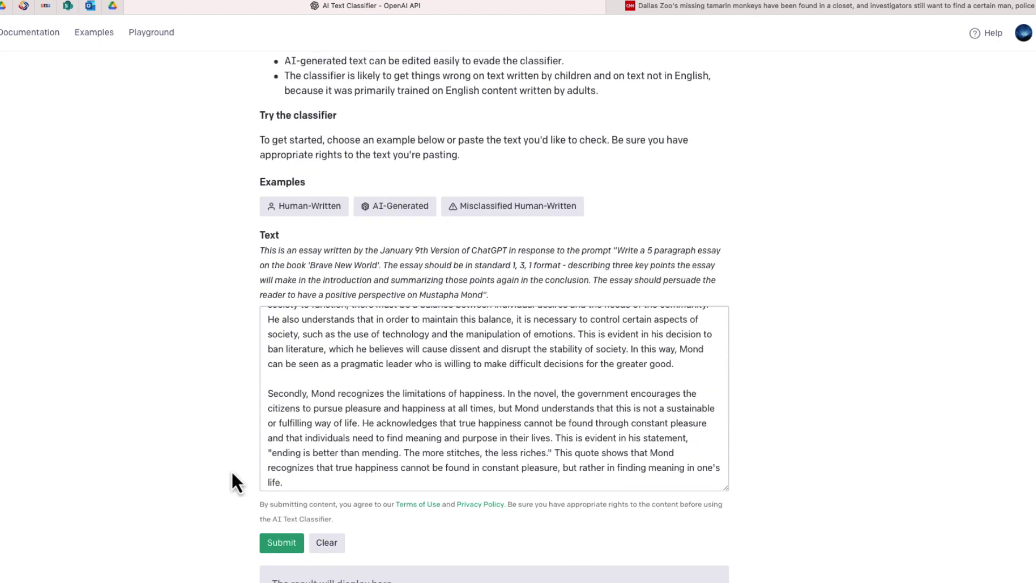
click(272, 543)
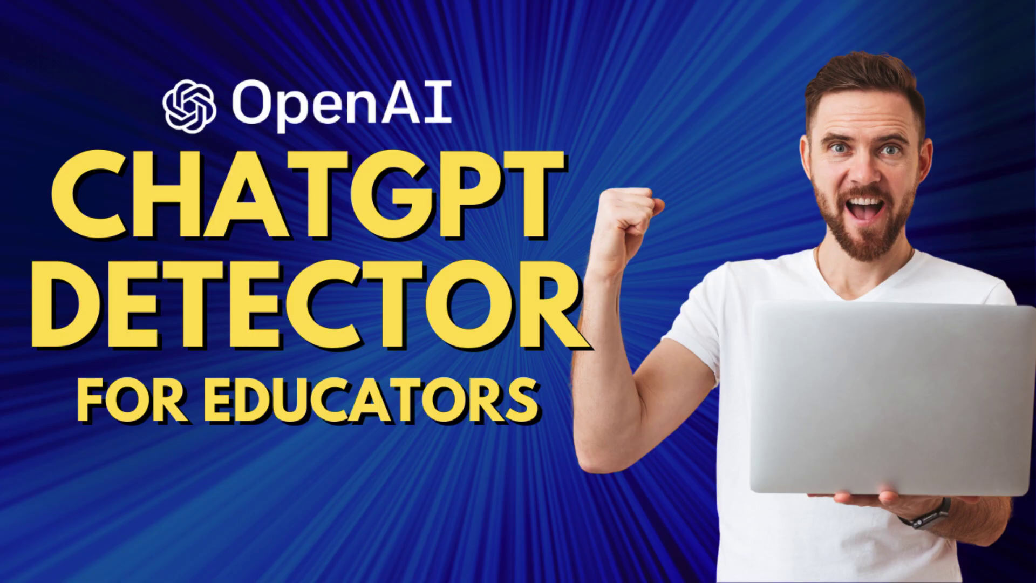